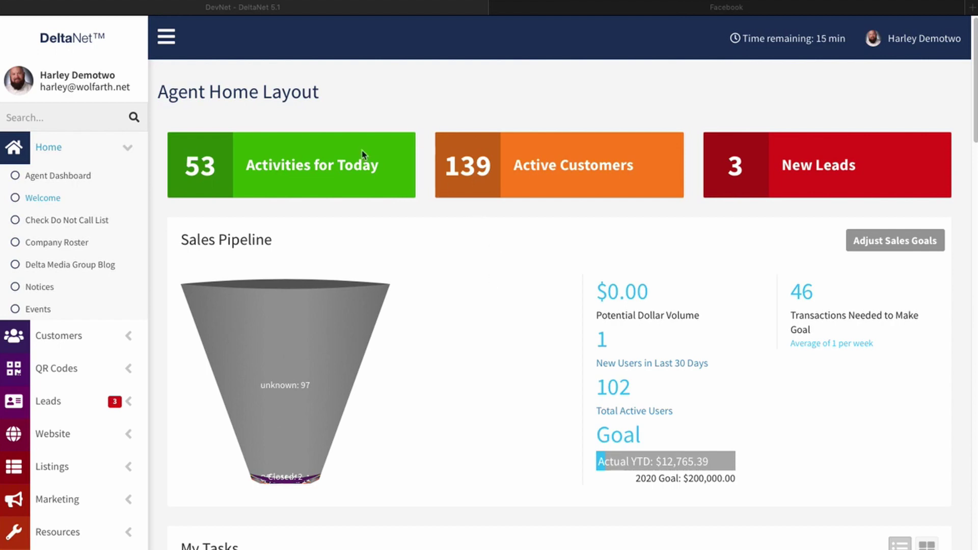
# Switch to Facebook and open the settings of the DeltaWolf Business Page.
pyautogui.click(725, 12)
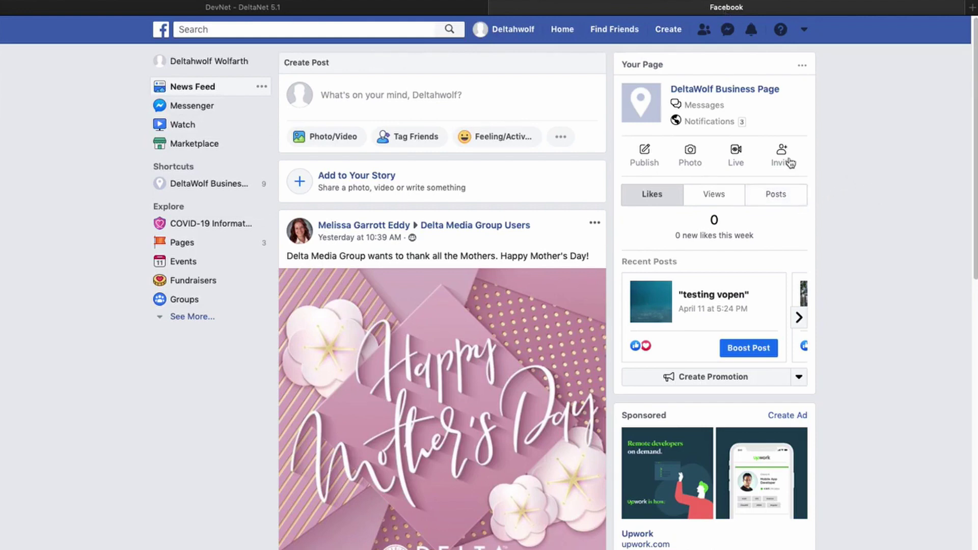
pyautogui.moveTo(711, 91)
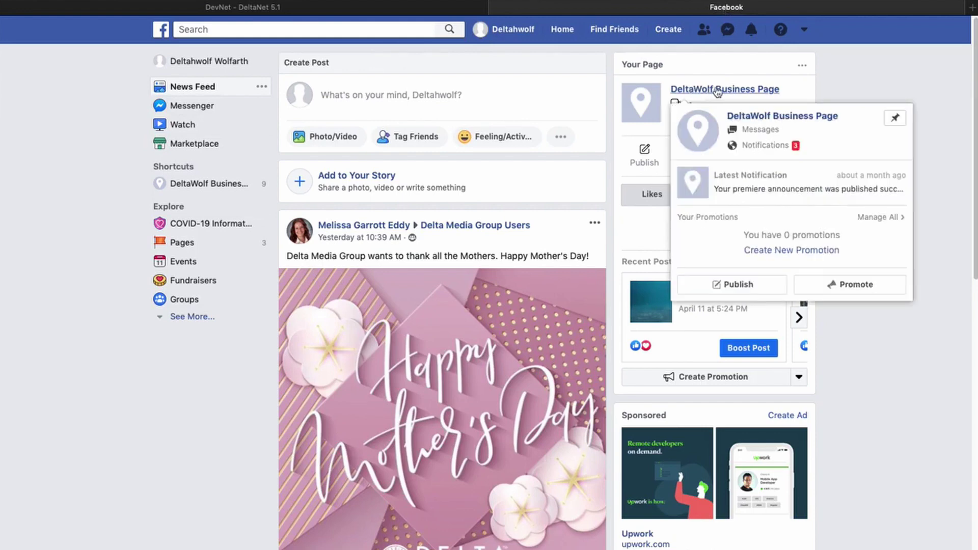
pyautogui.click(805, 31)
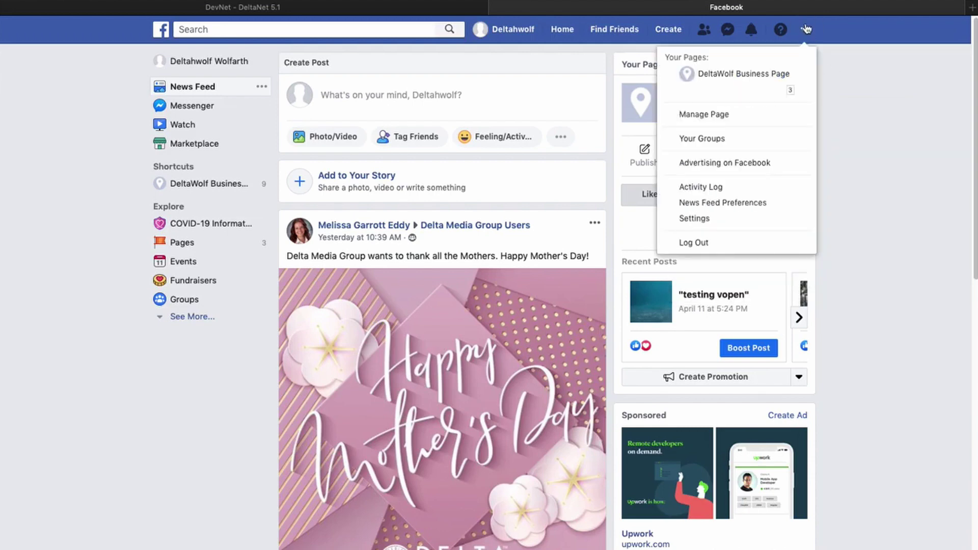
pyautogui.click(750, 81)
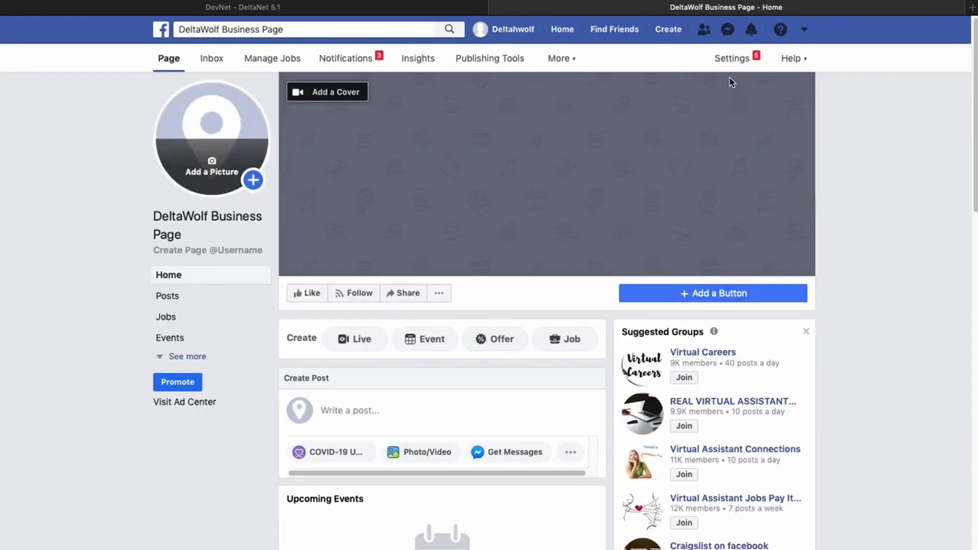
pyautogui.click(727, 61)
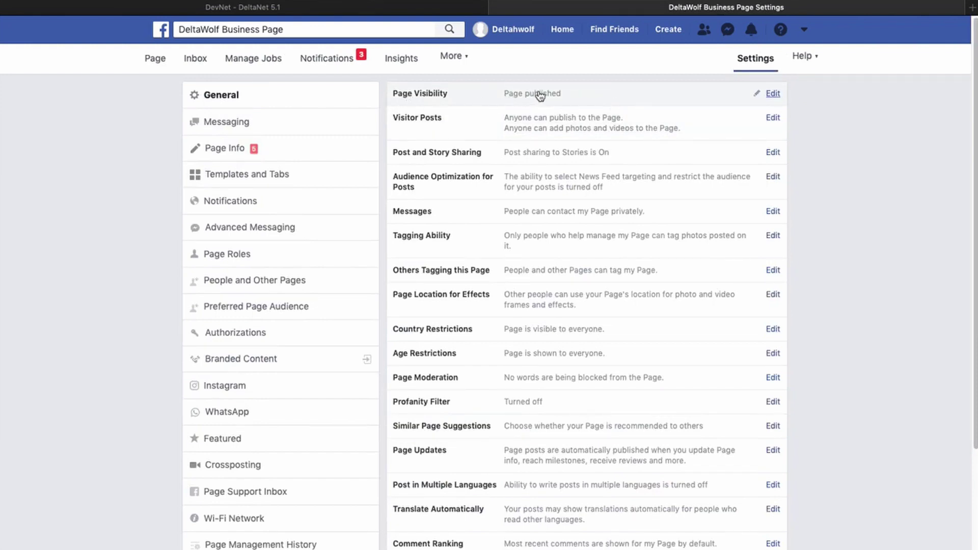
# Check the page's Page Visibility and Messages options in the general settings without changing them.
pyautogui.click(773, 95)
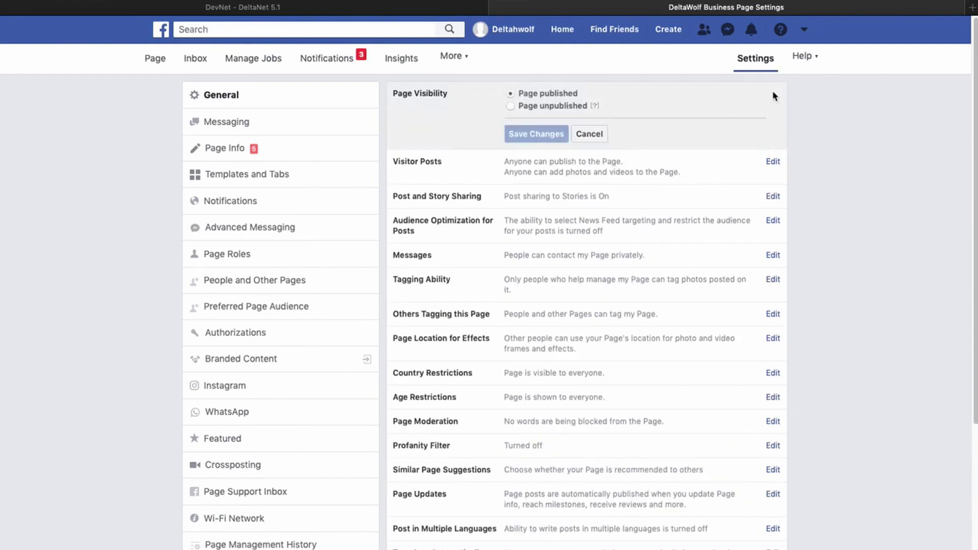
pyautogui.click(590, 134)
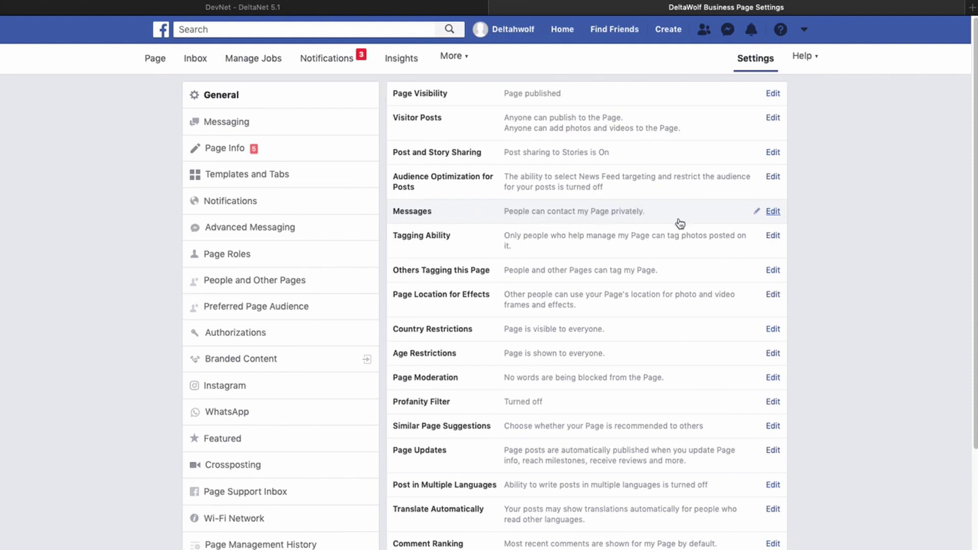
pyautogui.click(774, 213)
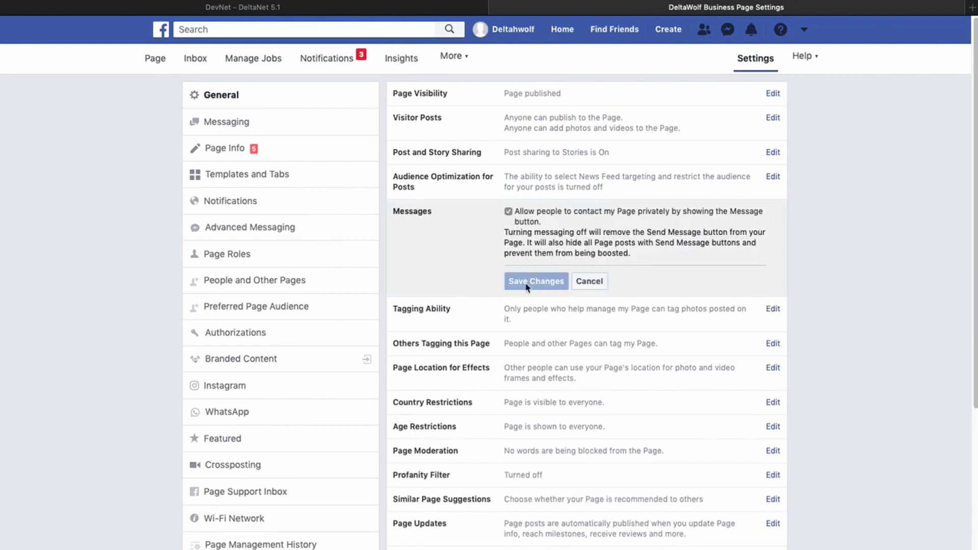
pyautogui.click(594, 287)
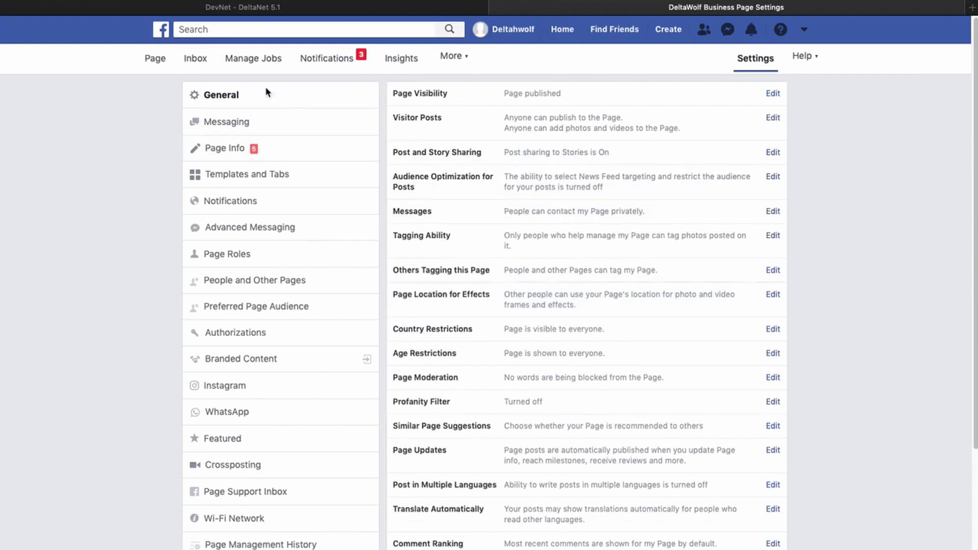
# Open the page's messaging settings and start the setup for adding Messenger to the website.
pyautogui.click(220, 126)
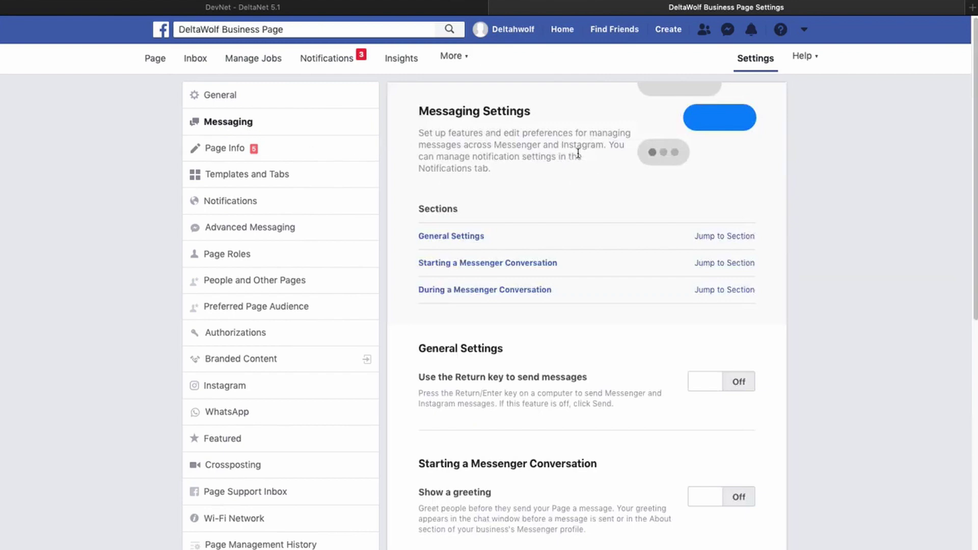
pyautogui.scroll(-7, 584, 153)
pyautogui.scroll(-2, 585, 151)
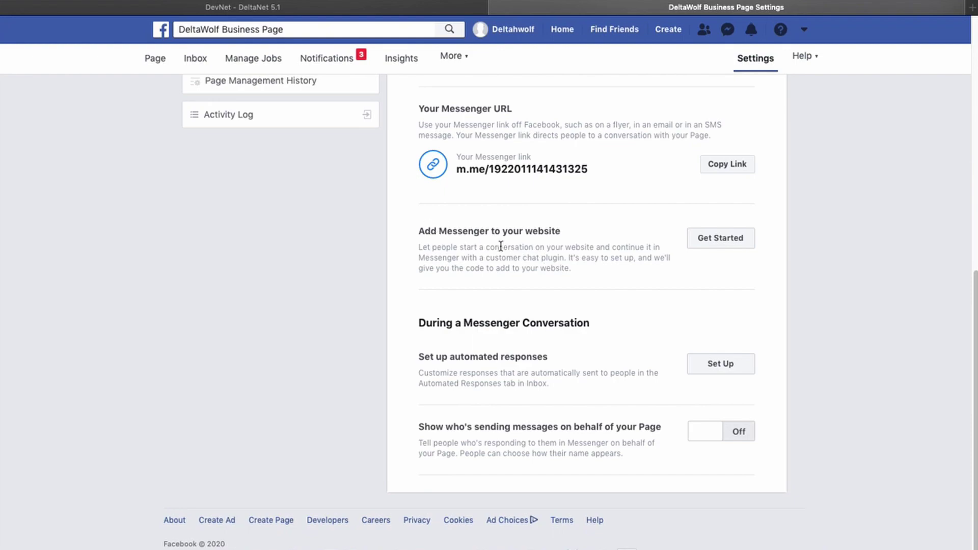
pyautogui.click(719, 239)
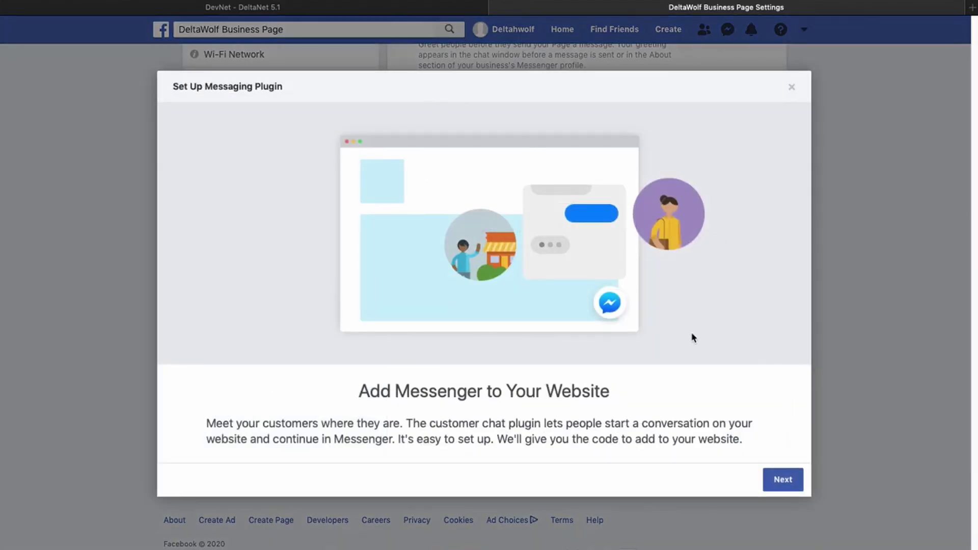
pyautogui.click(790, 483)
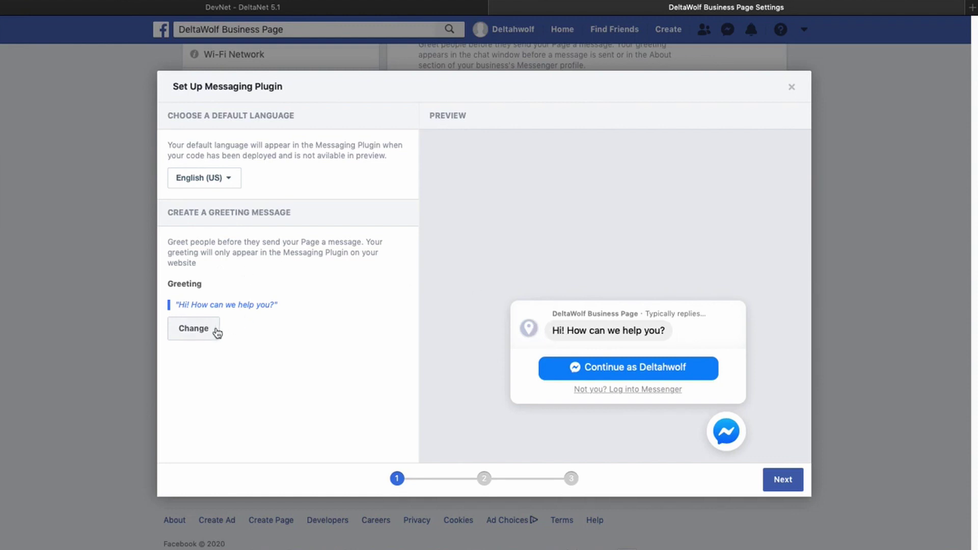
# Review the plugin's greeting text and custom color choices, keep them as they are, and advance to the domain and code stage.
pyautogui.click(191, 329)
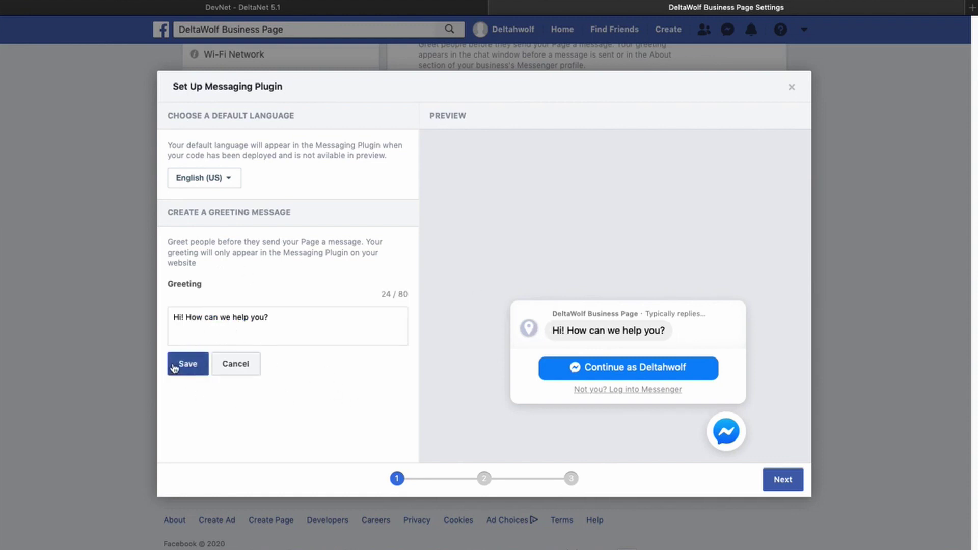
pyautogui.click(228, 367)
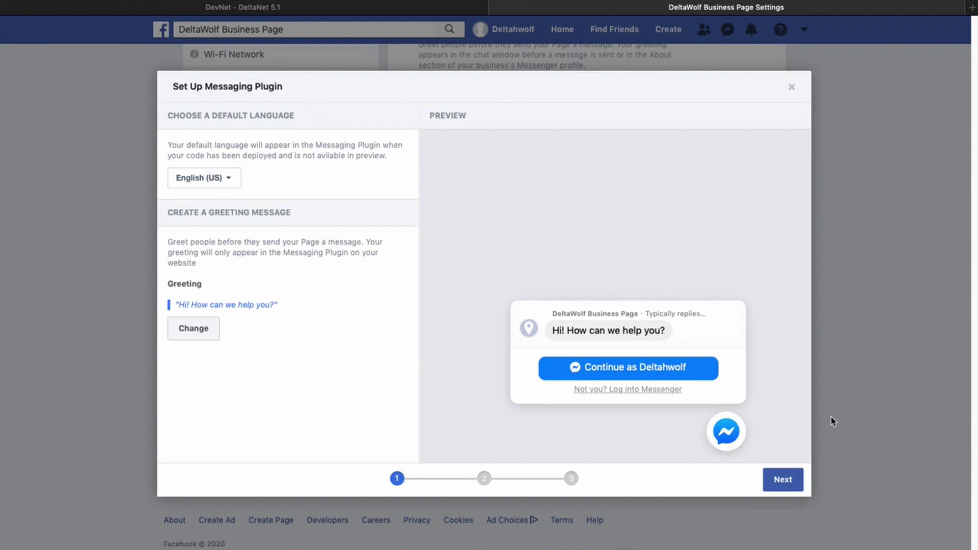
pyautogui.click(787, 479)
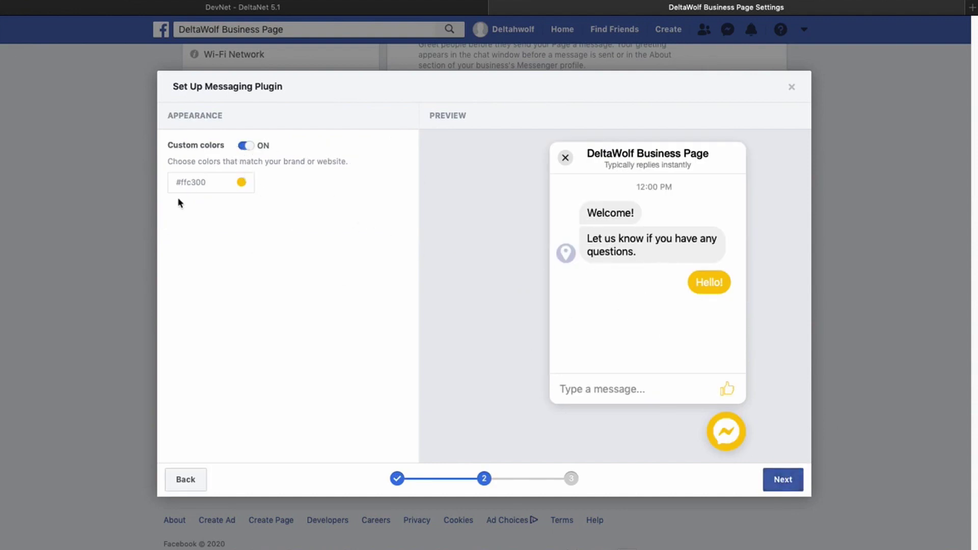
pyautogui.click(195, 183)
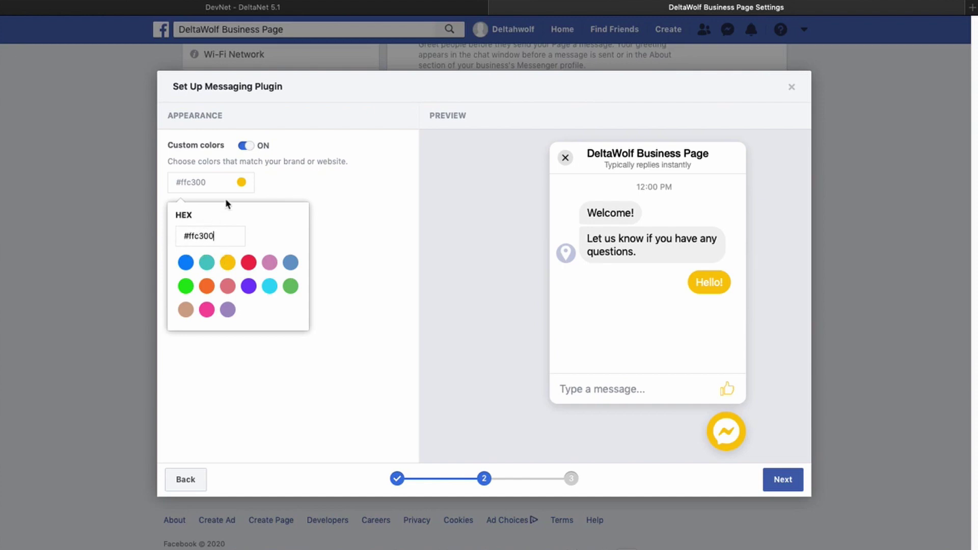
pyautogui.click(198, 181)
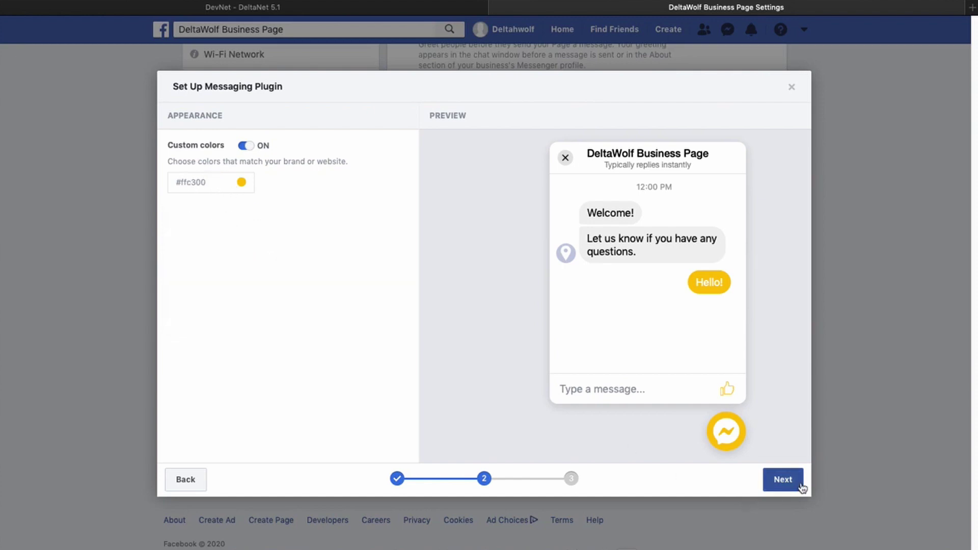
pyautogui.click(784, 482)
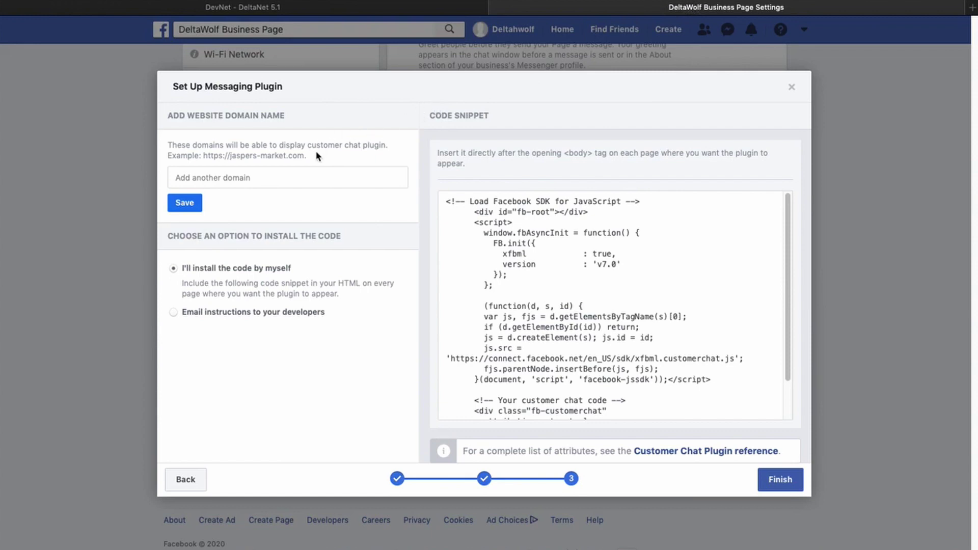
# Switch to DeltaNet, open the website overview and preview the agent's website.
pyautogui.click(219, 8)
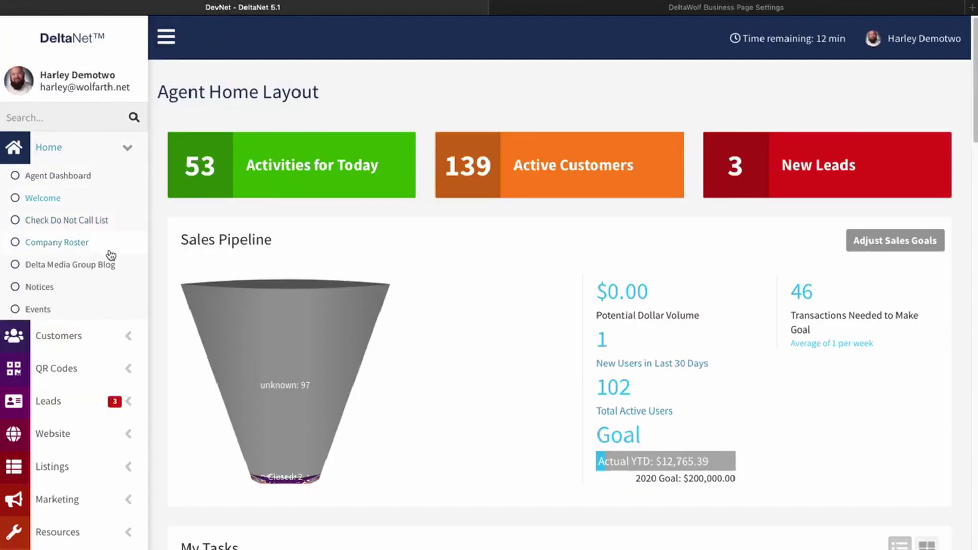
pyautogui.click(56, 436)
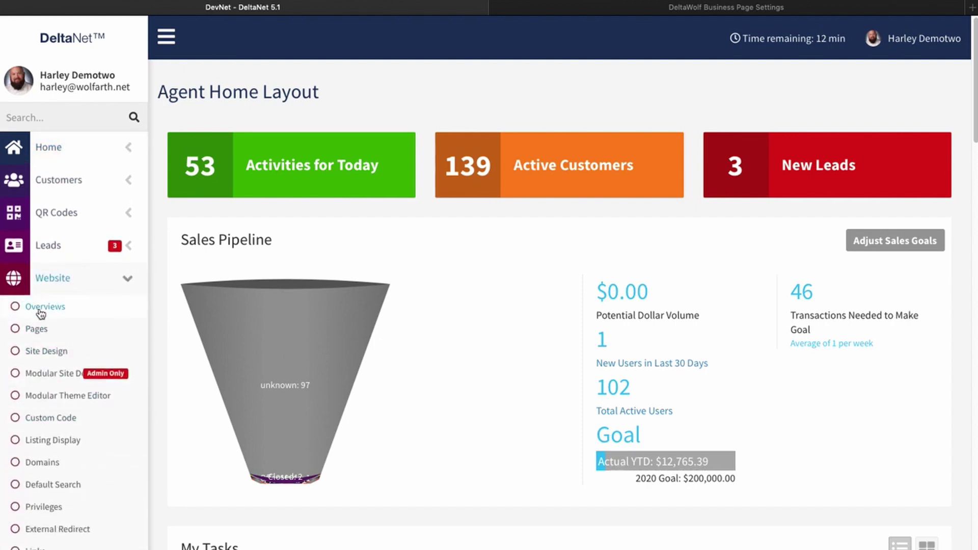
pyautogui.click(40, 310)
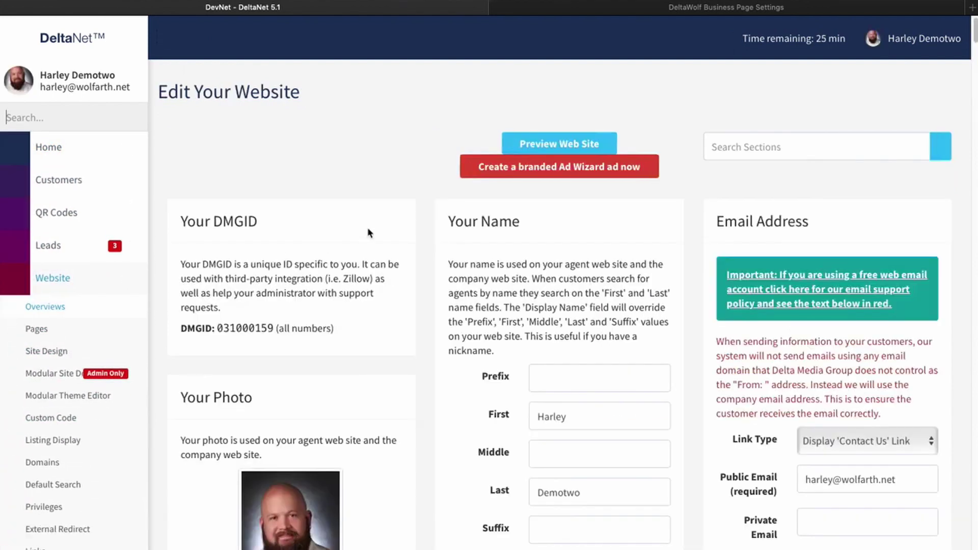
pyautogui.click(571, 144)
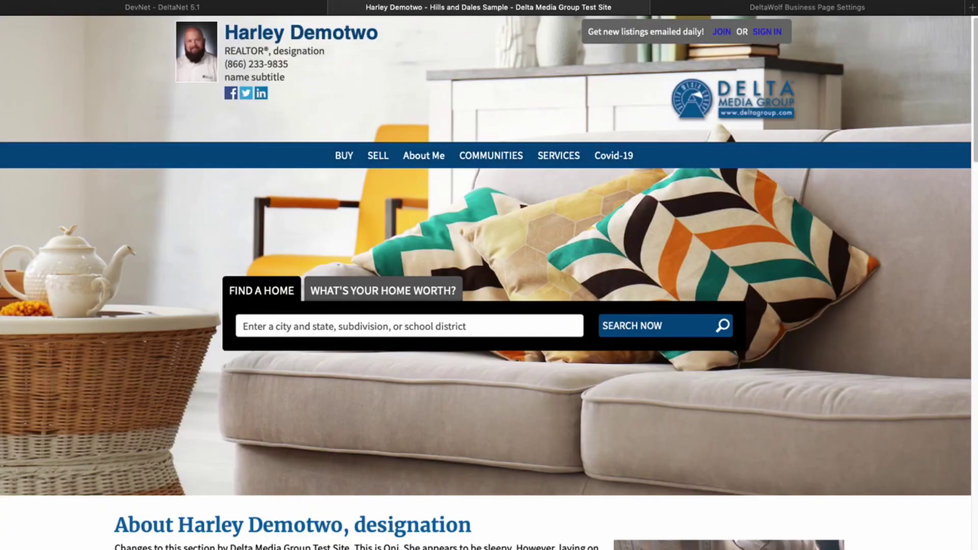
pyautogui.moveTo(467, 4)
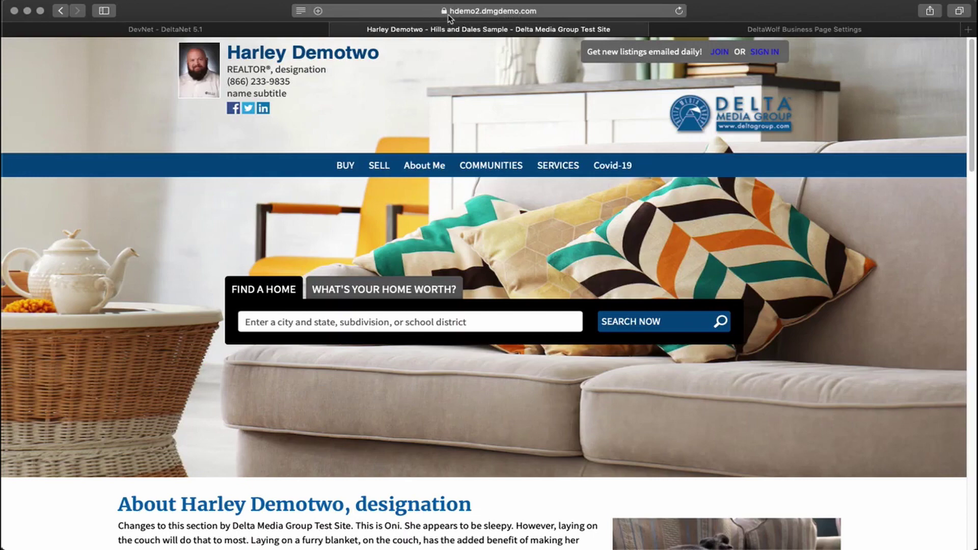
pyautogui.click(465, 12)
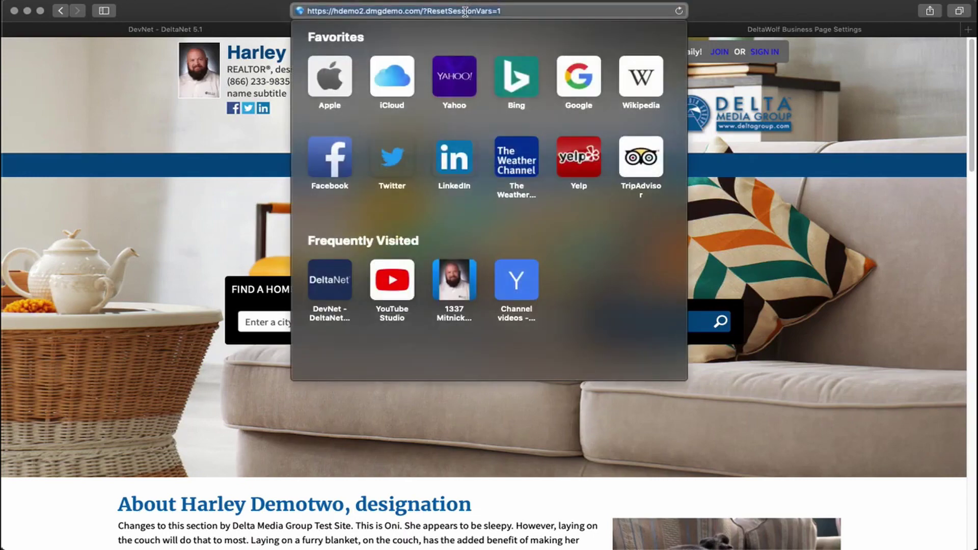
pyautogui.click(421, 10)
pyautogui.click(711, 9)
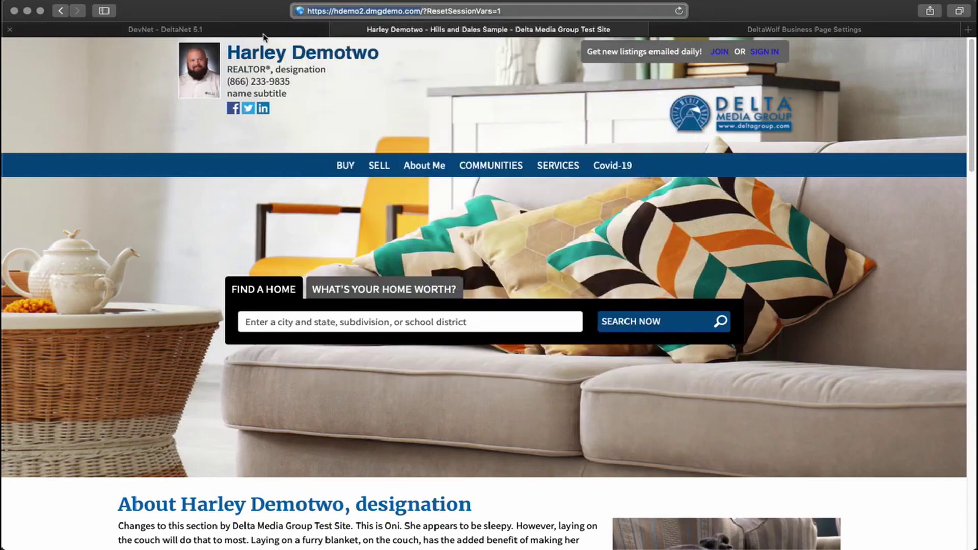
pyautogui.click(772, 30)
pyautogui.click(229, 185)
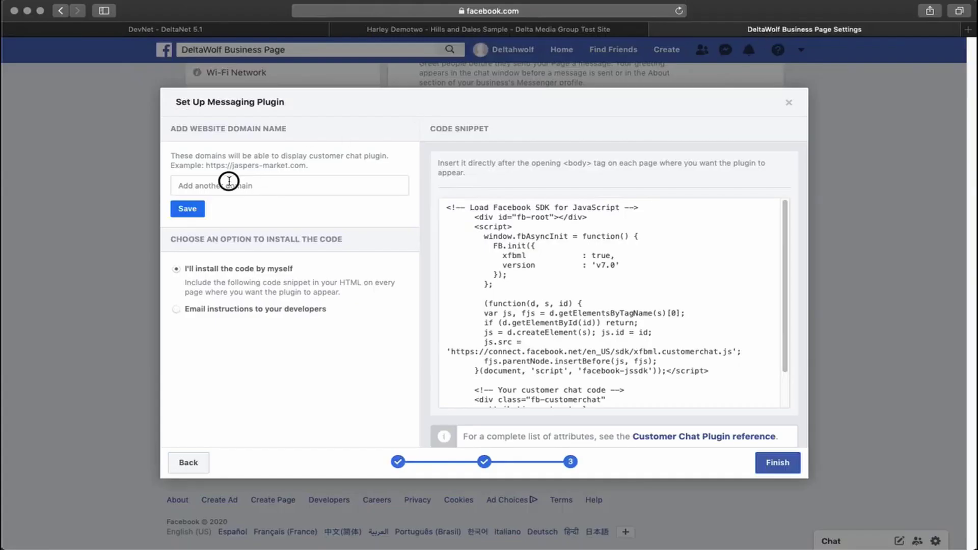
pyautogui.write('https://hdemo2.dmgdemo.com')
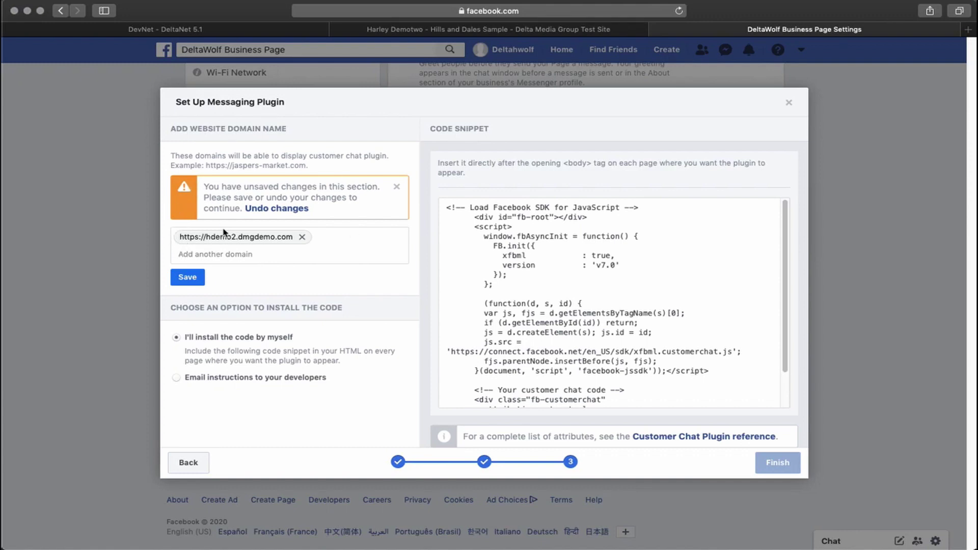
pyautogui.click(189, 278)
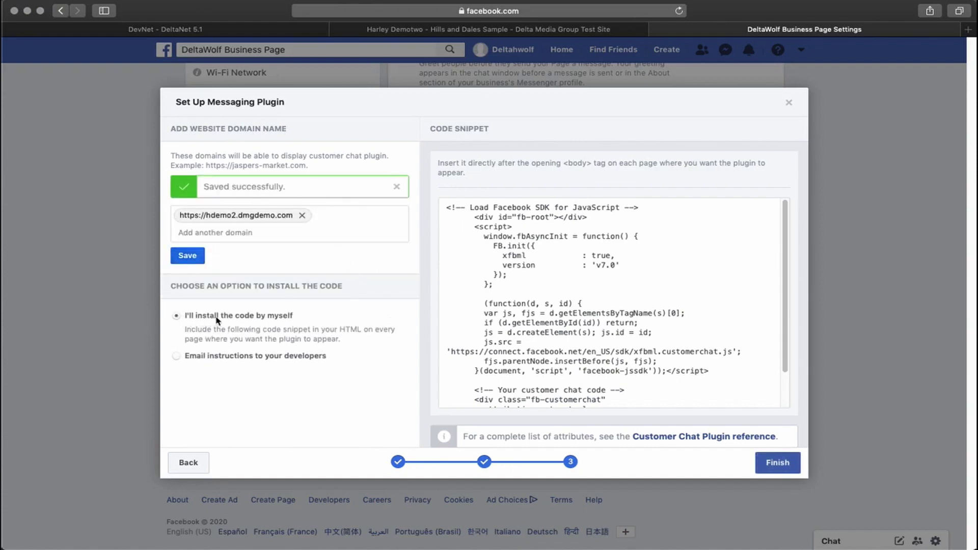
# Copy the customer chat code snippet and finish the messaging plugin setup.
pyautogui.moveTo(539, 305)
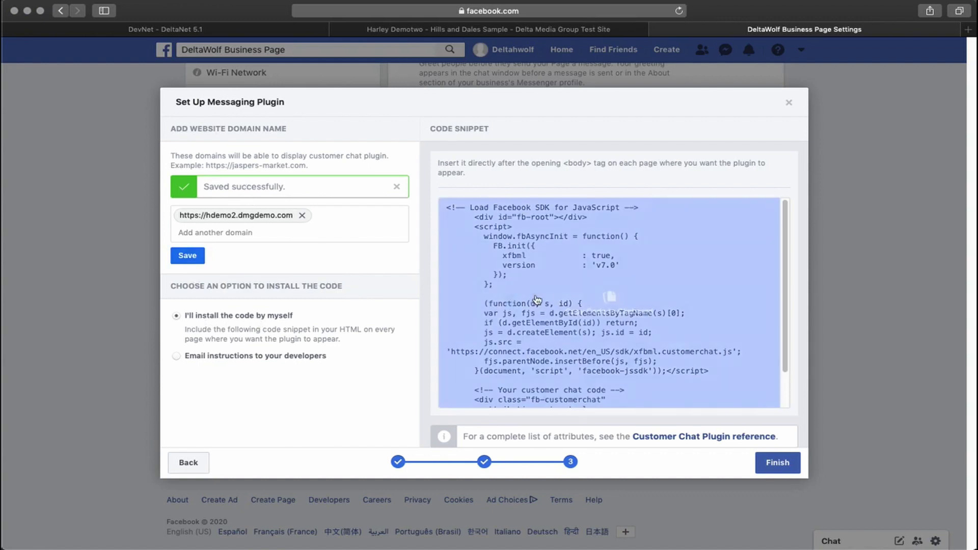
pyautogui.click(608, 298)
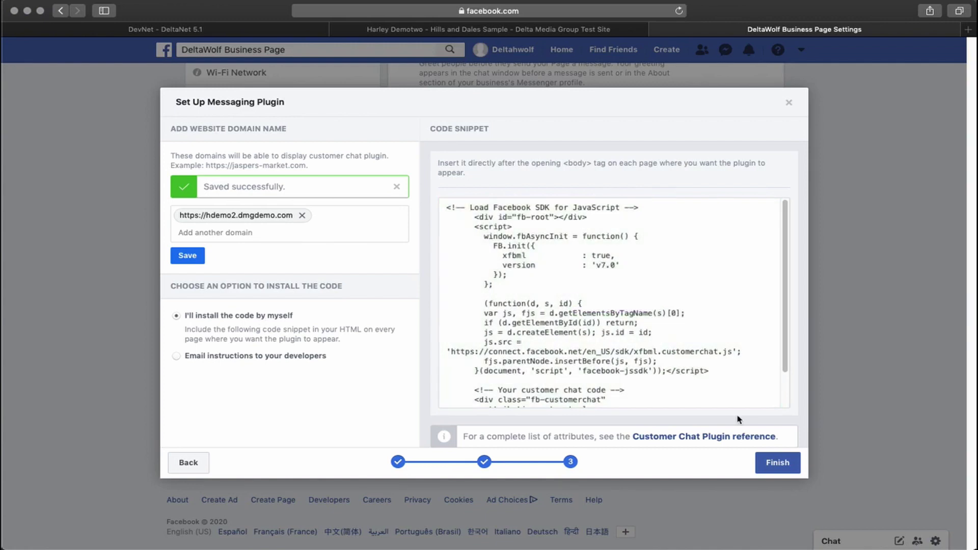
pyautogui.click(779, 463)
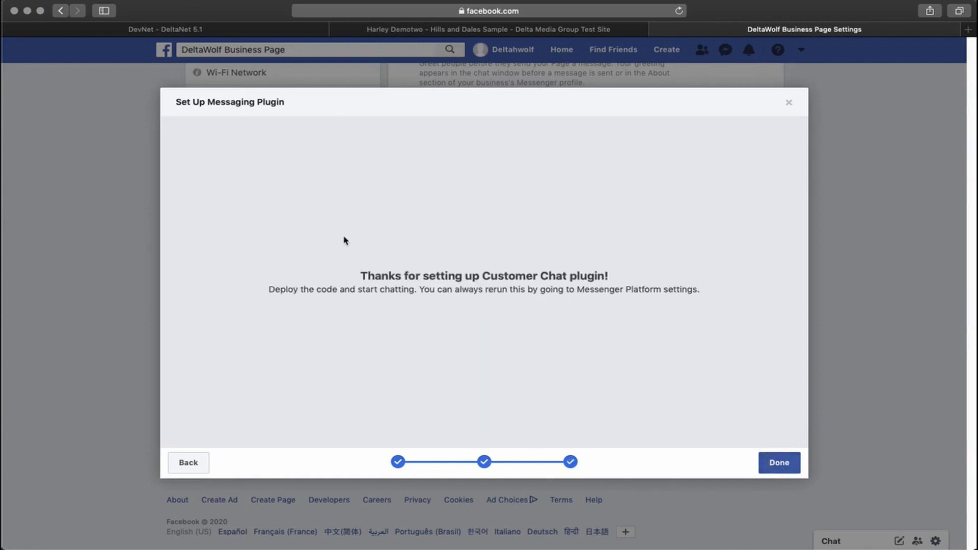
pyautogui.click(791, 462)
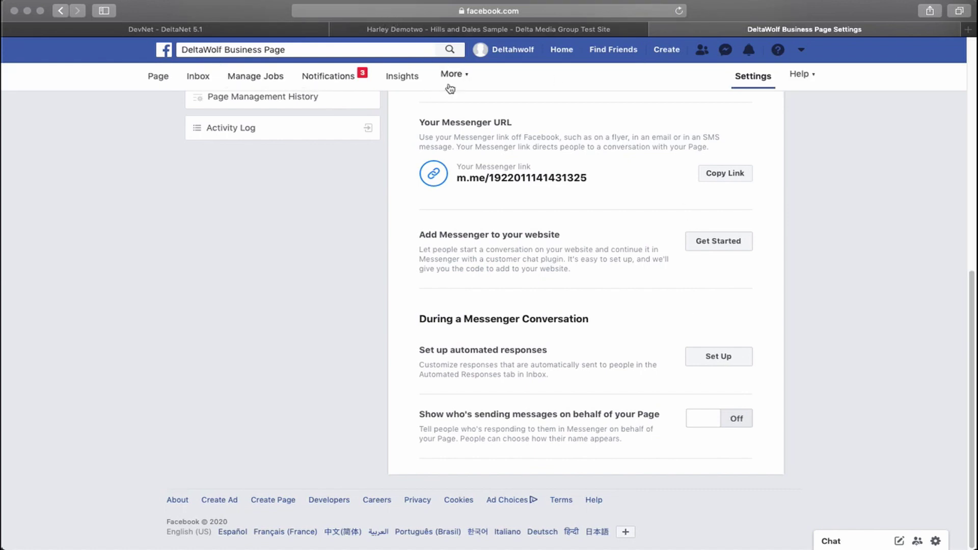
# Switch to DeltaNet and open the website's Custom Code snippet form.
pyautogui.click(190, 31)
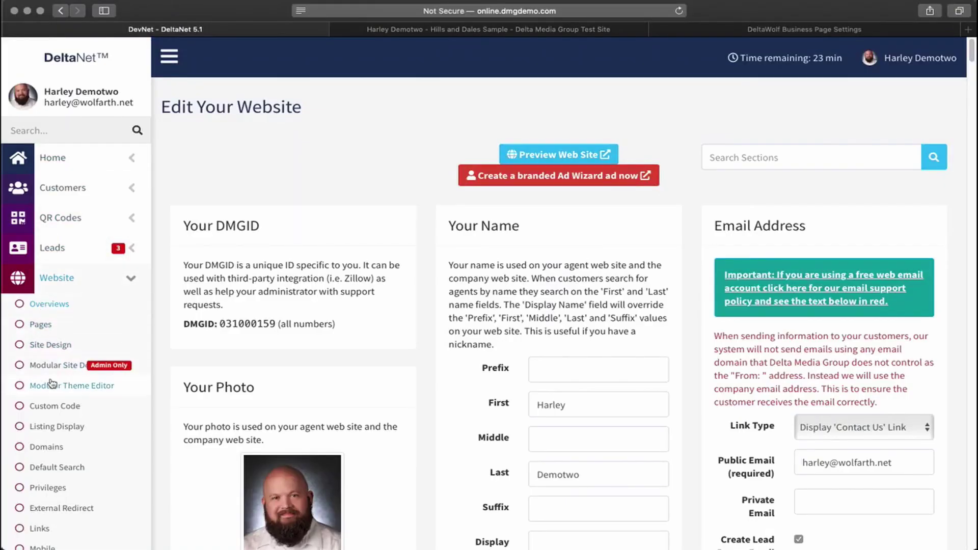
pyautogui.click(51, 407)
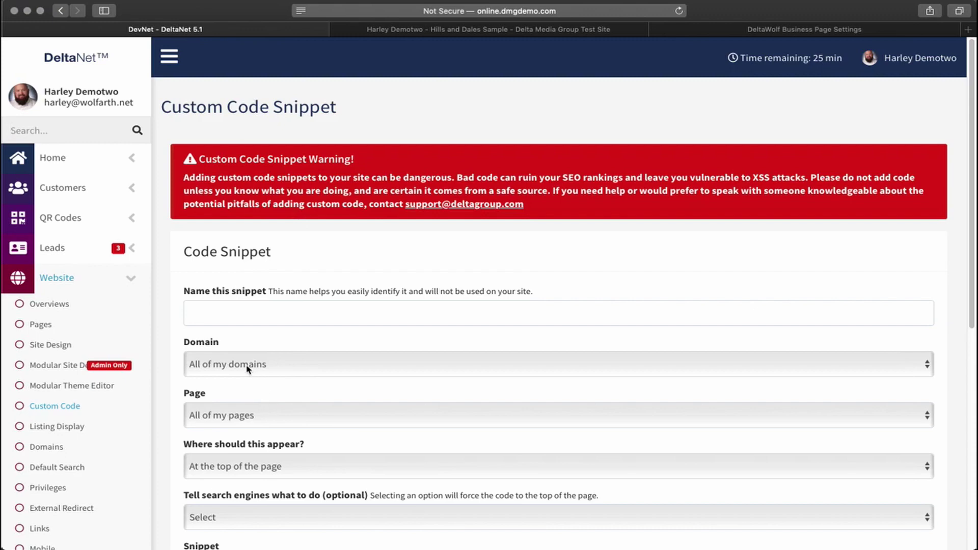
# Name the custom code snippet Facebook Chat, insert the copied customer chat code as its content and save it.
pyautogui.click(213, 317)
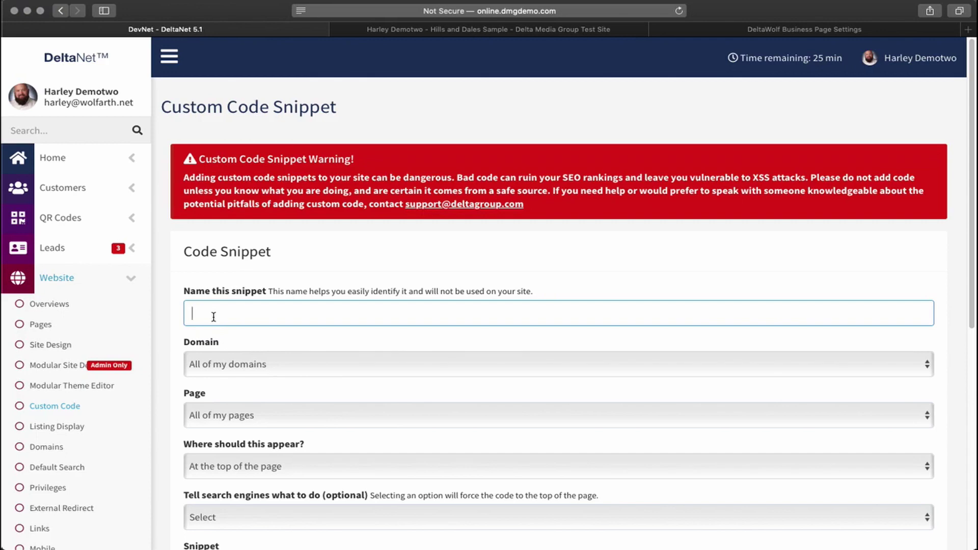
pyautogui.write('Facebook Chat')
pyautogui.scroll(-5, 166, 326)
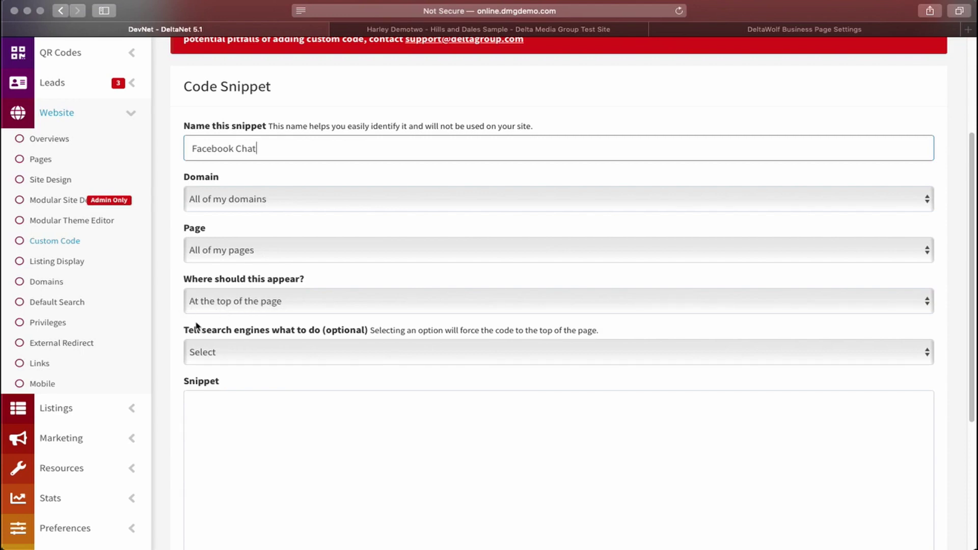
pyautogui.scroll(-2, 192, 323)
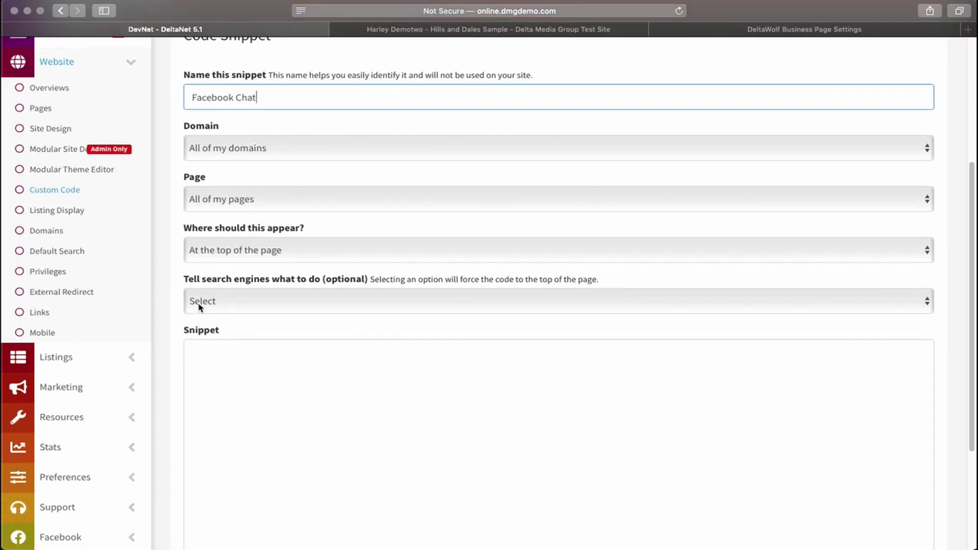
pyautogui.click(204, 353)
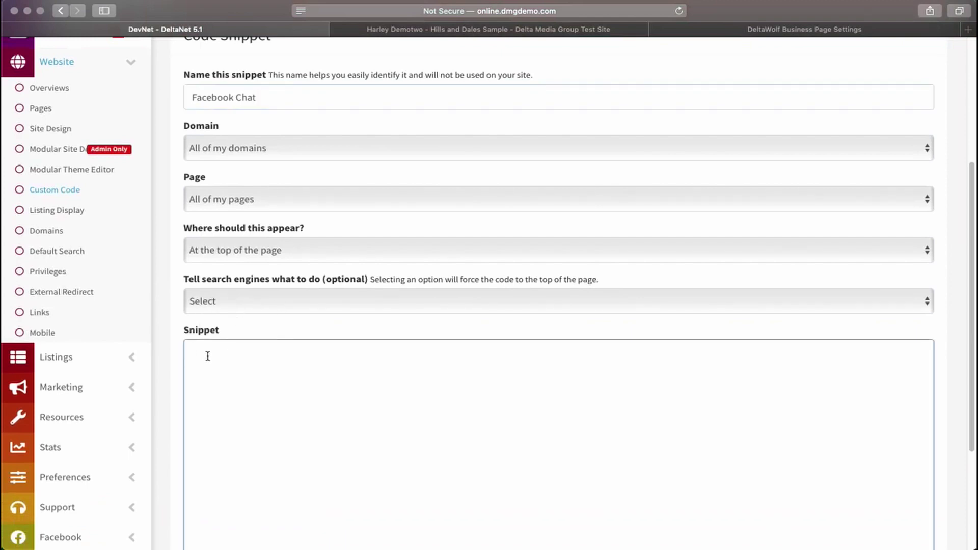
pyautogui.press('super+v')
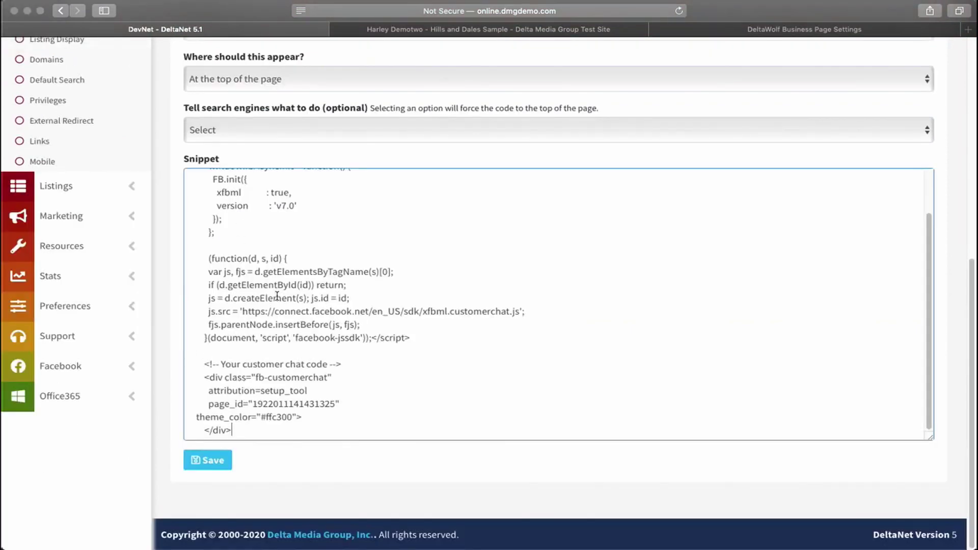
pyautogui.scroll(10, 224, 204)
pyautogui.scroll(-6, 279, 304)
pyautogui.click(209, 461)
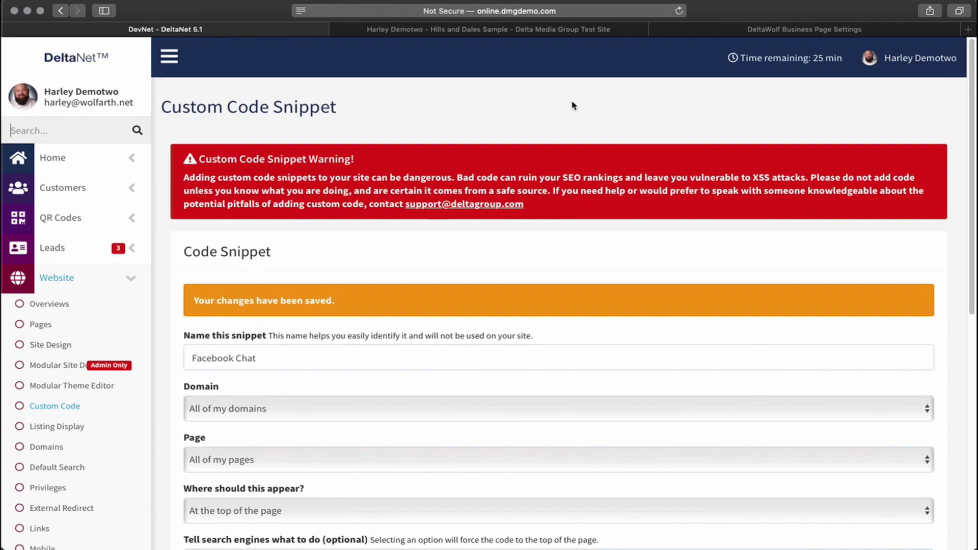
# Switch to the agent website at hdemo2.dmgdemo.com and reload the page to check for the chat plugin.
pyautogui.click(782, 30)
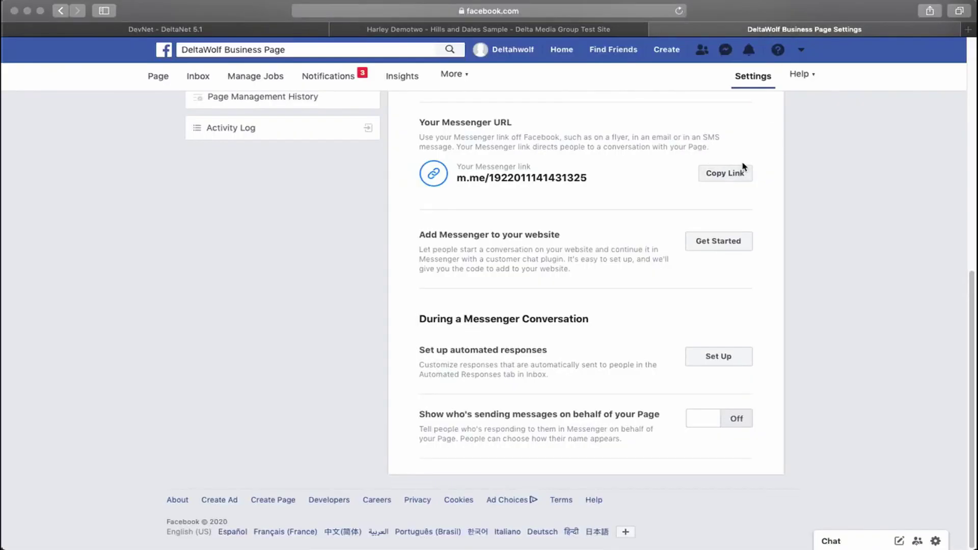
pyautogui.click(453, 31)
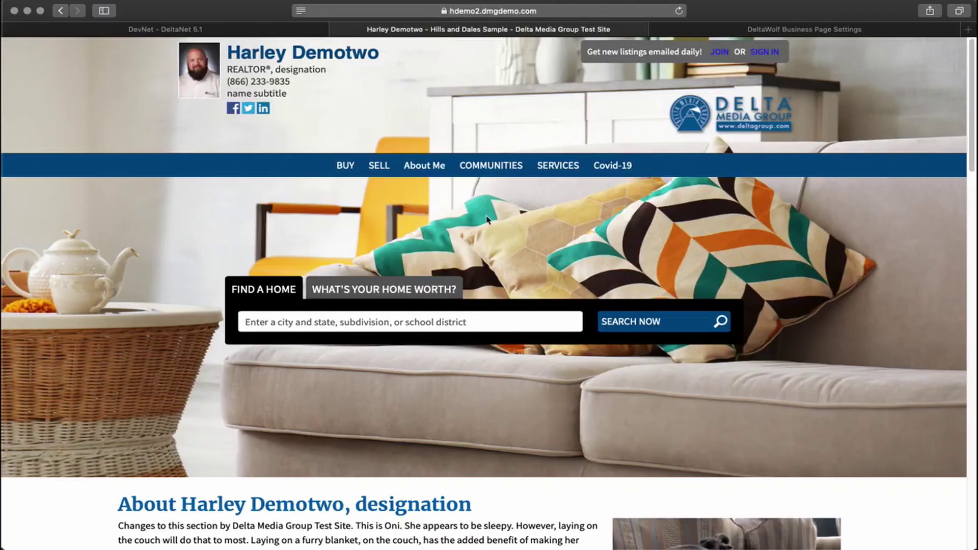
pyautogui.click(679, 11)
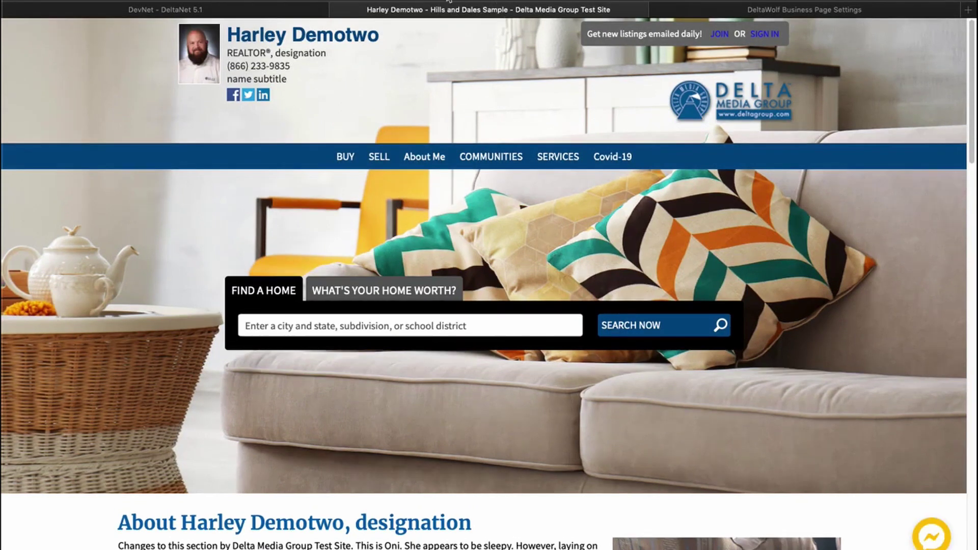
# Open the Messenger chat bubble on the agent website to examine its greeting, and close the greeting box.
pyautogui.click(923, 543)
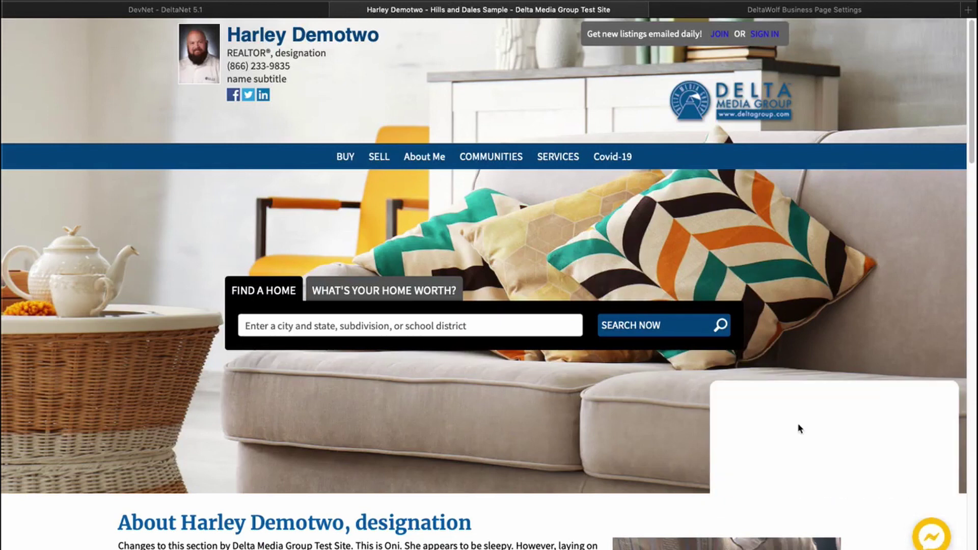
pyautogui.click(923, 543)
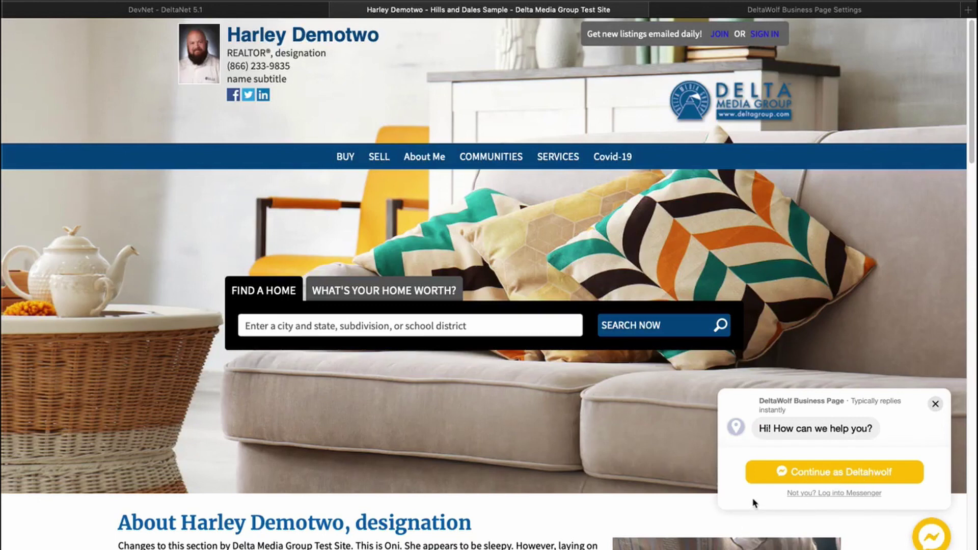
pyautogui.click(936, 404)
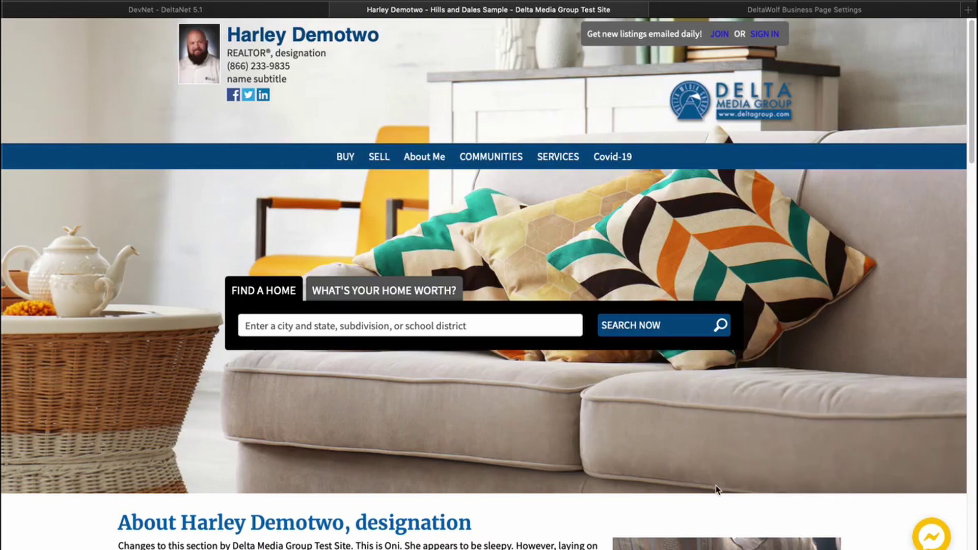